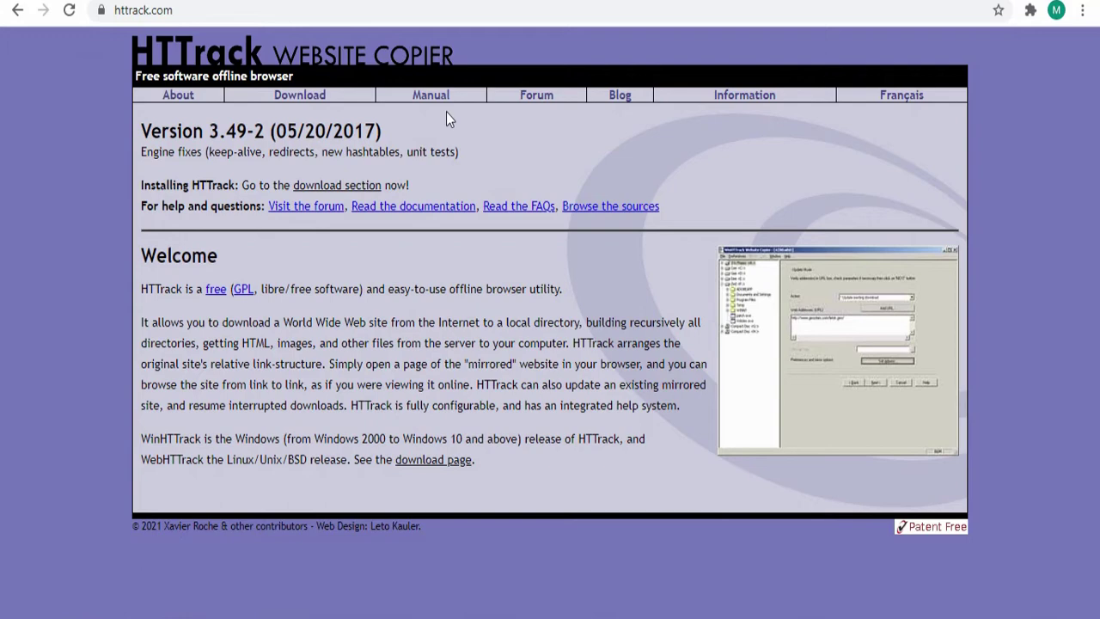
- Download the httrack-3.49.2.exe Windows installer from the HTTrack Download page
left_click(303, 100)
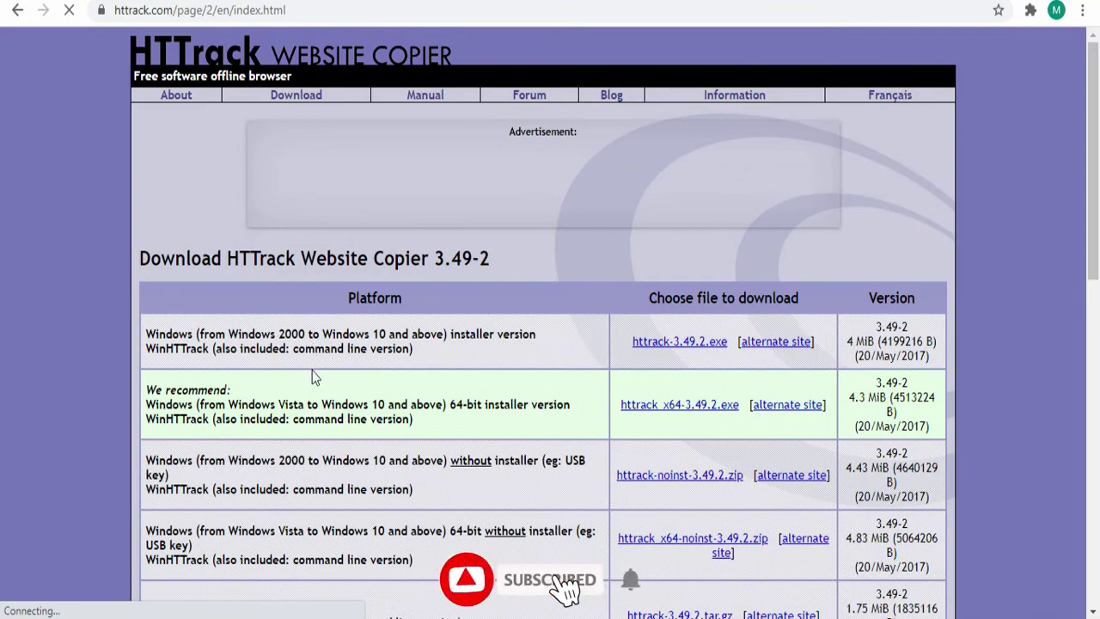
scroll(312, 371, "down", 2)
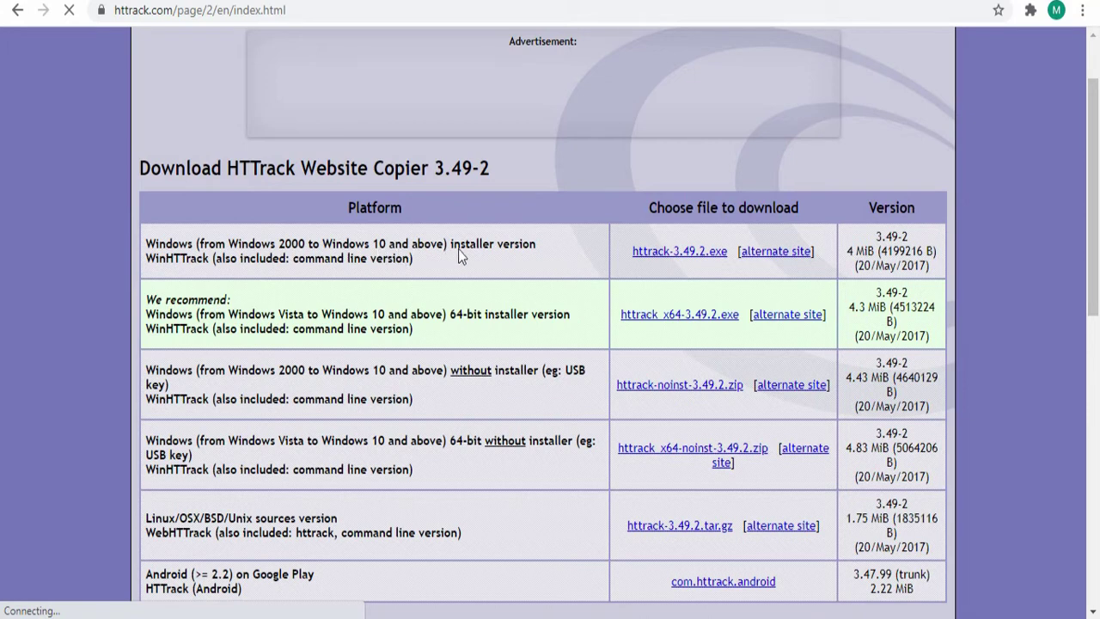
left_click(699, 261)
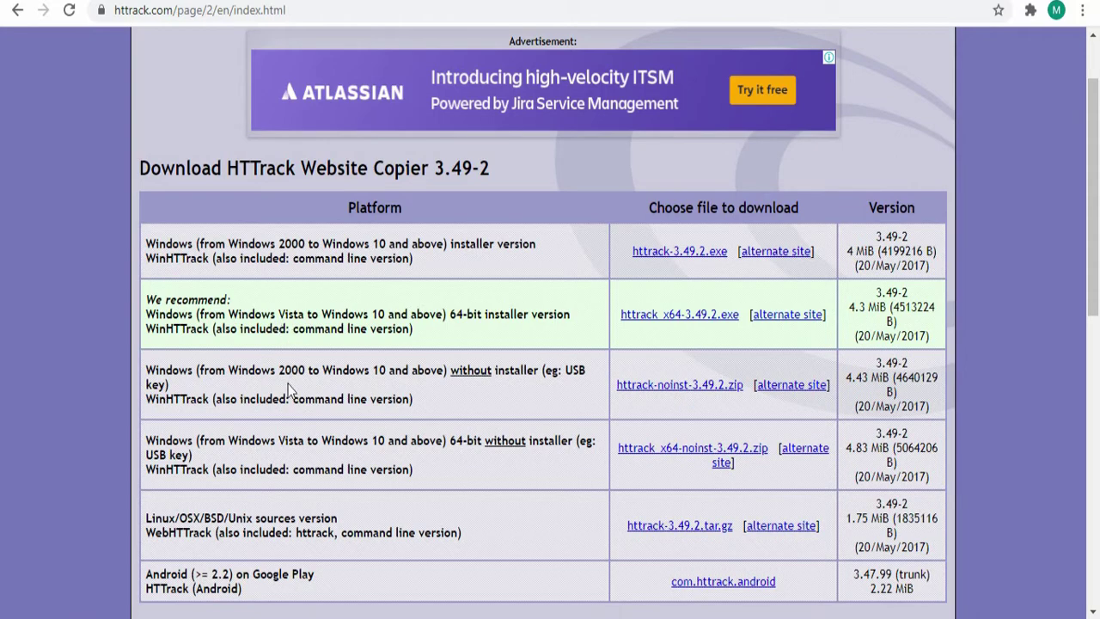
scroll(695, 457, "down", 1)
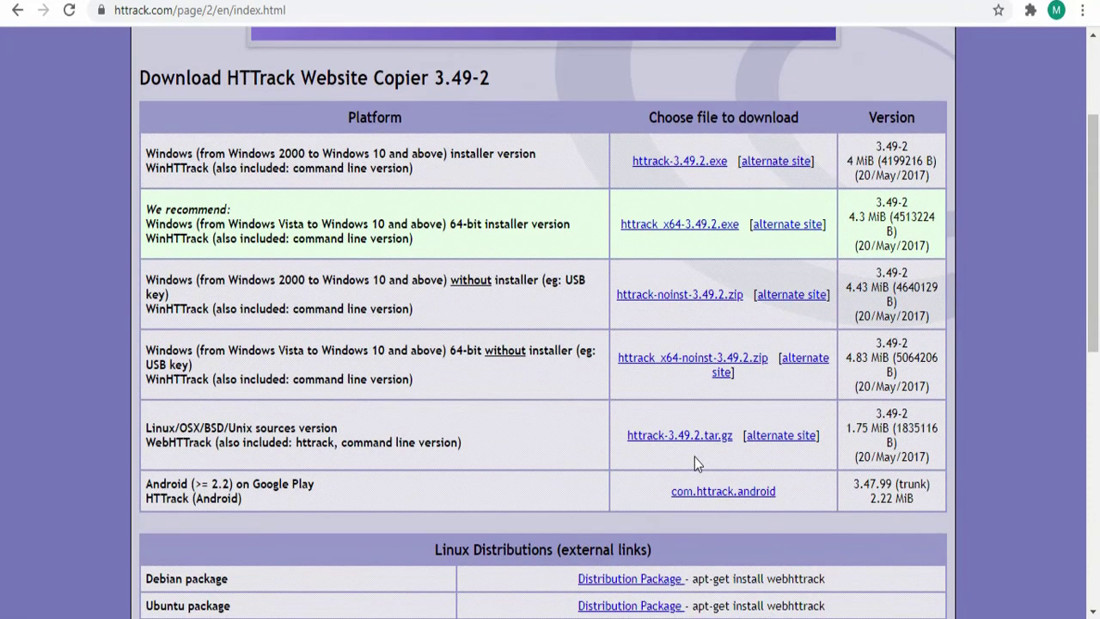
scroll(695, 457, "up", 2)
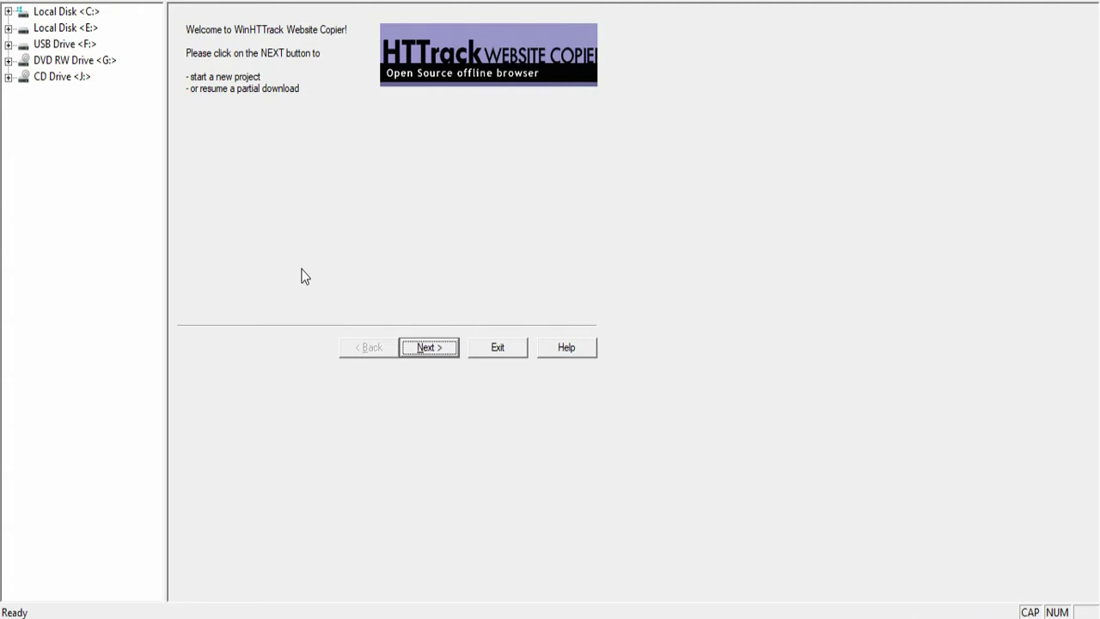
- Name the new project COPY in category PASTE, keeping base path C:\My Web Sites
left_click(434, 348)
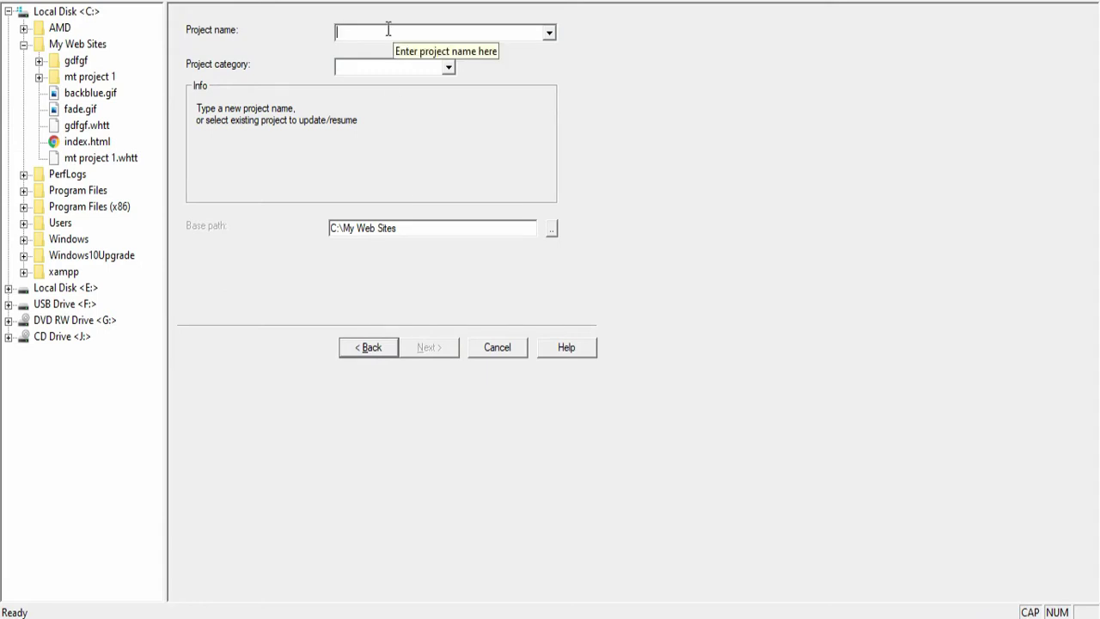
type("N")
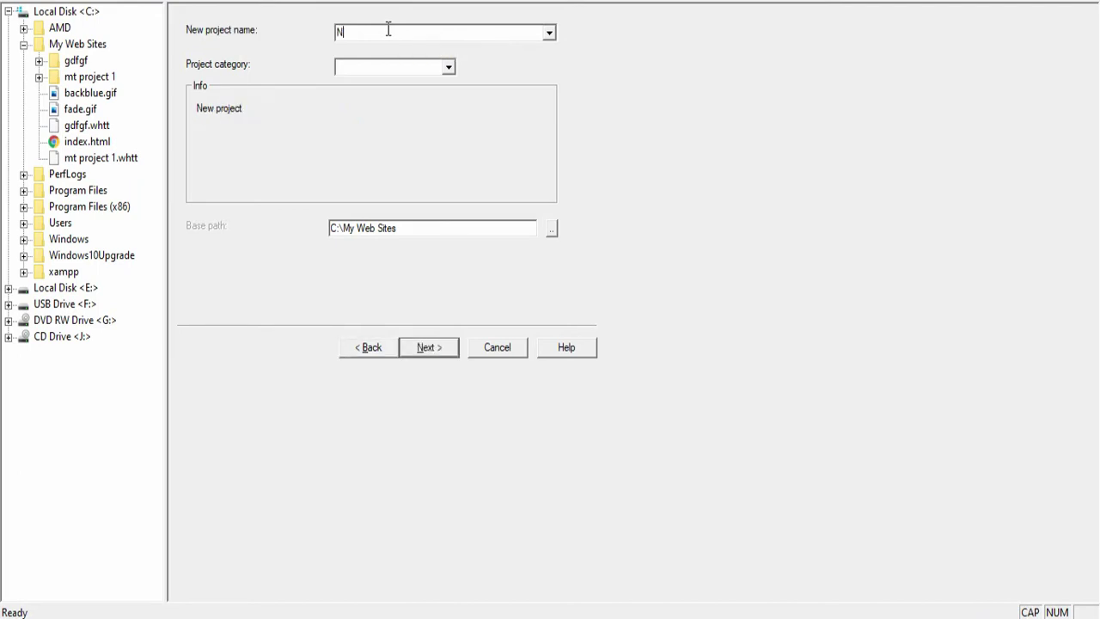
key("BackSpace")
type("COPY")
left_click(416, 67)
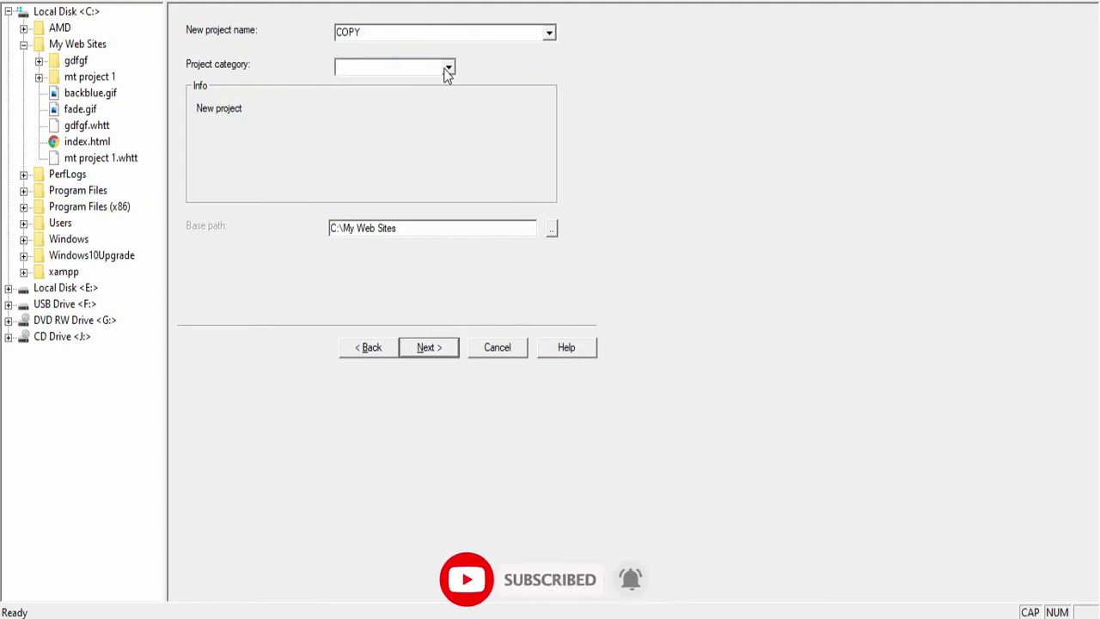
type("PAS")
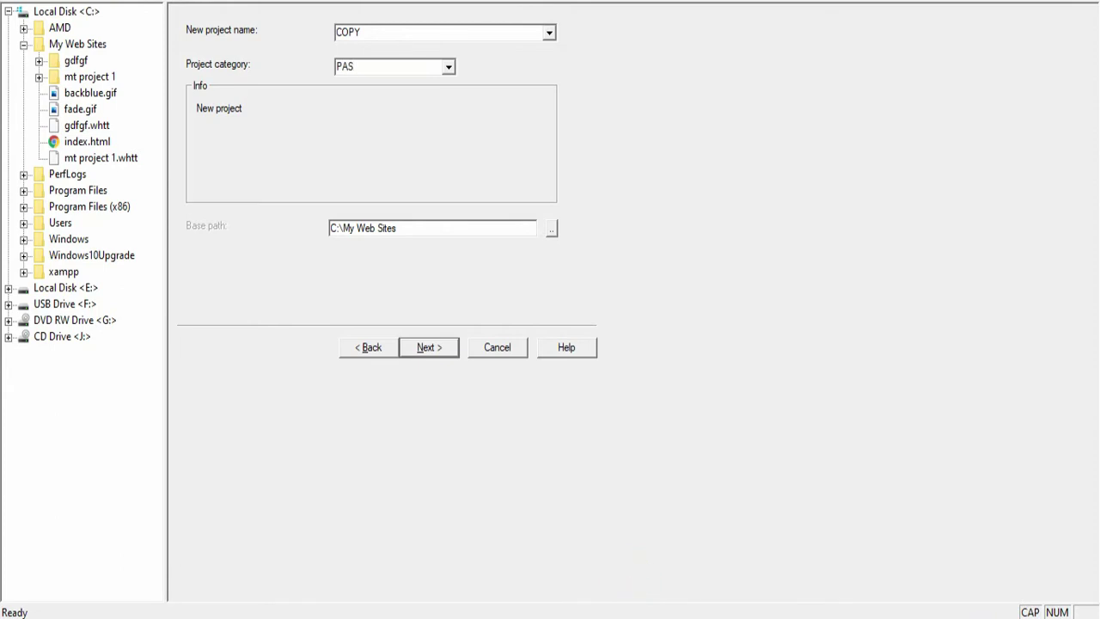
type("TE")
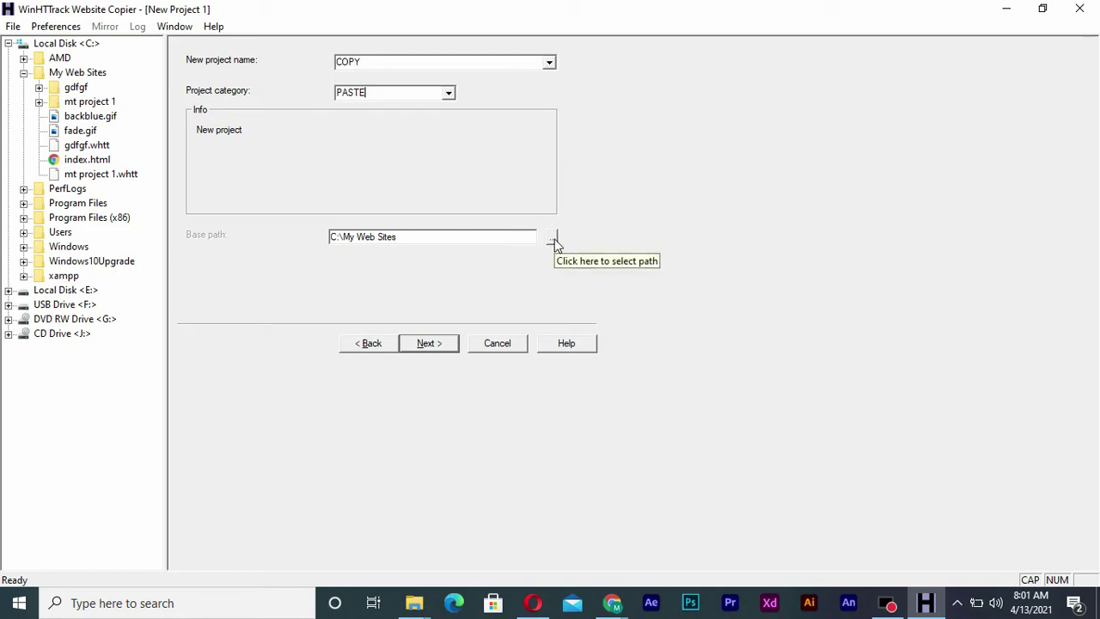
left_click(441, 158)
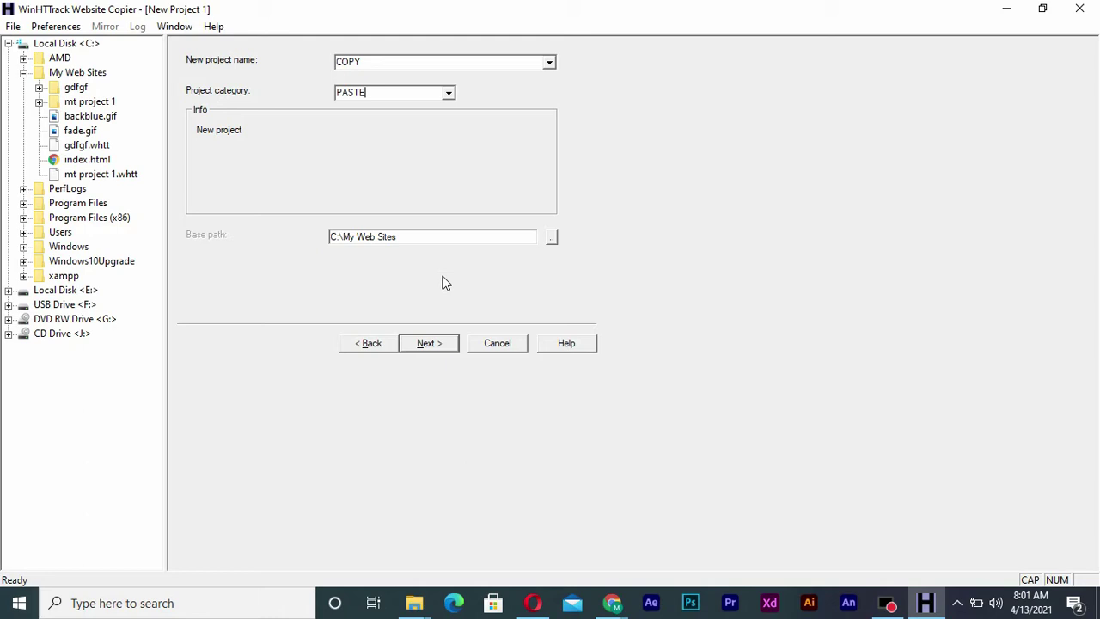
left_click(438, 346)
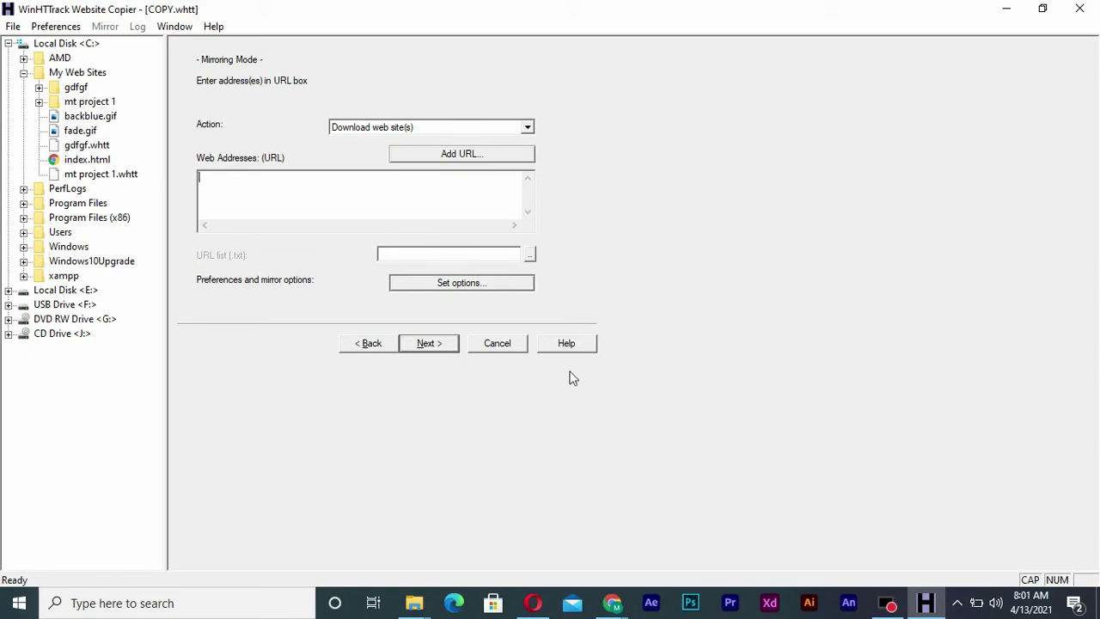
left_click(630, 592)
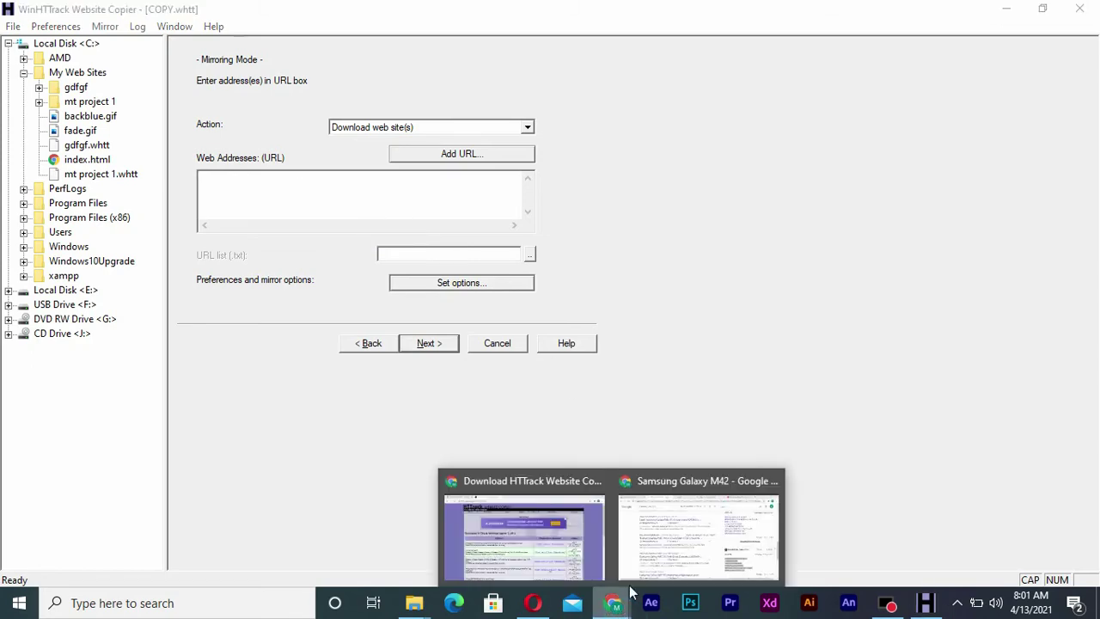
left_click(562, 531)
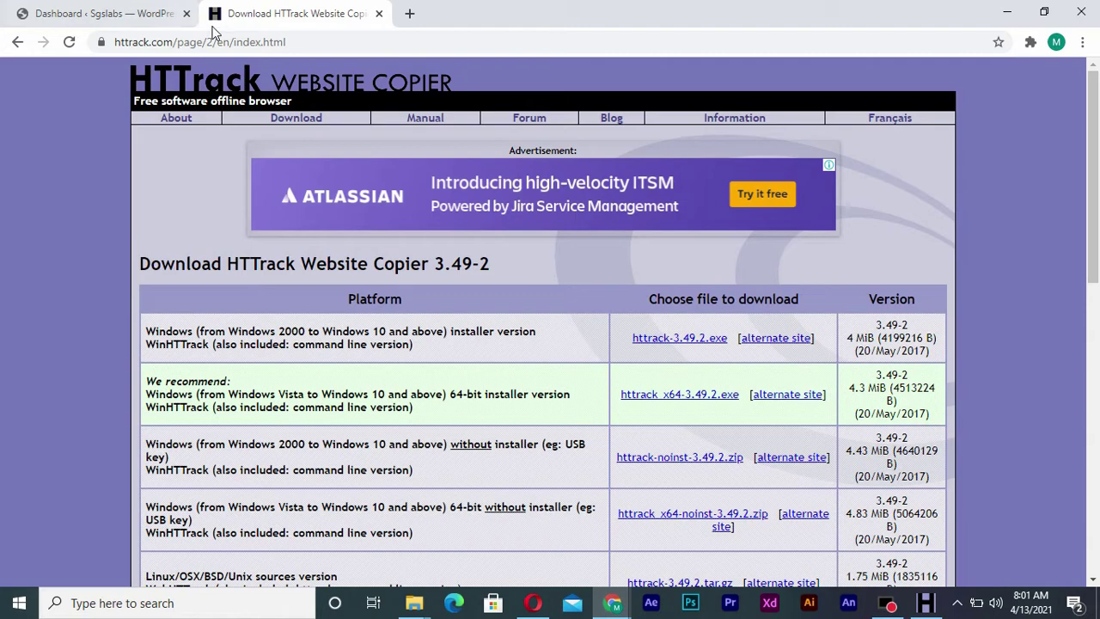
left_click(410, 14)
left_click(403, 36)
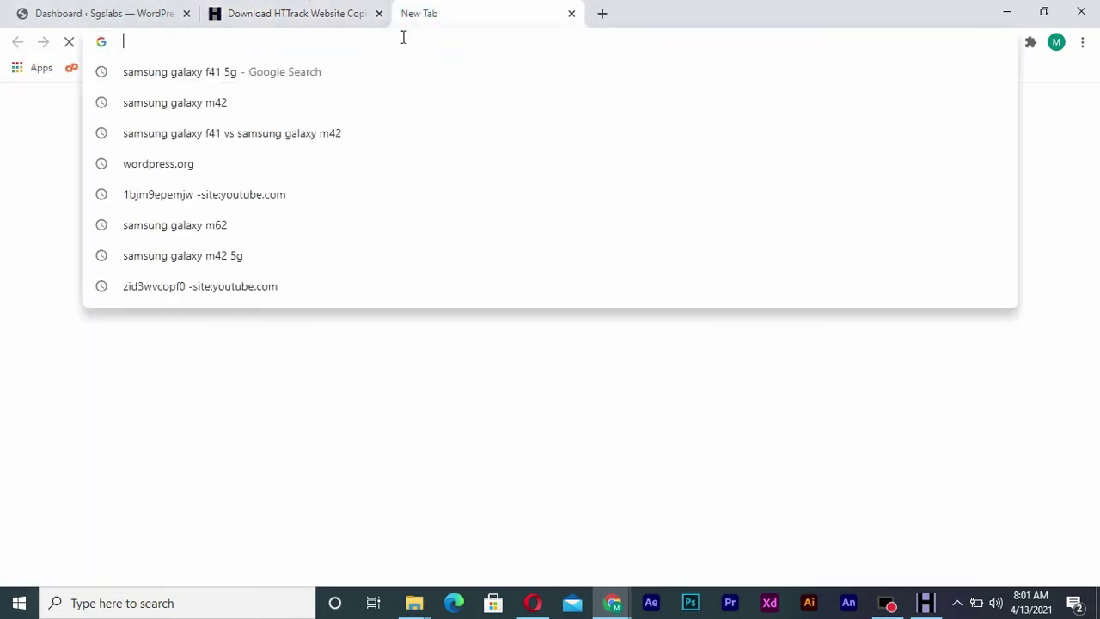
type("WWW.sgslabs.net")
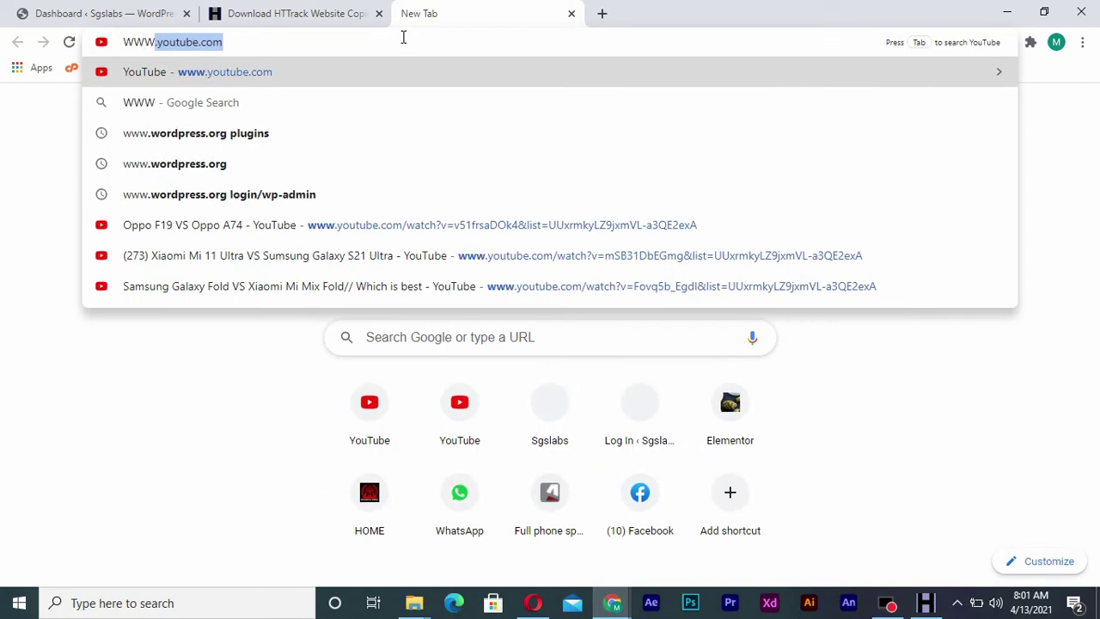
key("Return")
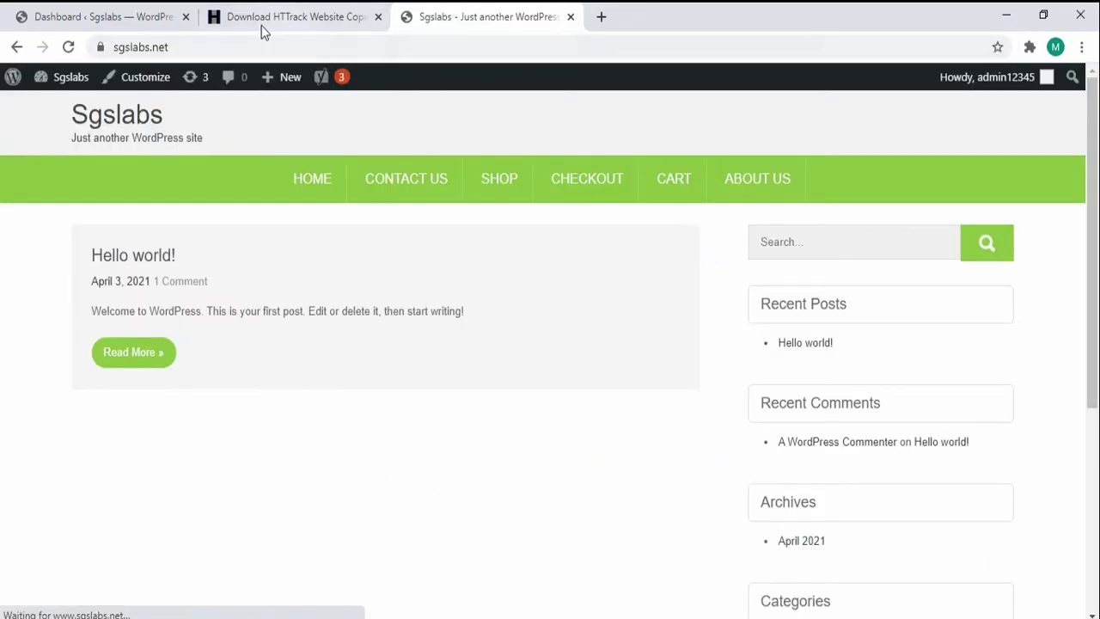
- Copy the sgslabs.net address from Chrome's address bar
left_click(175, 54)
right_click(166, 50)
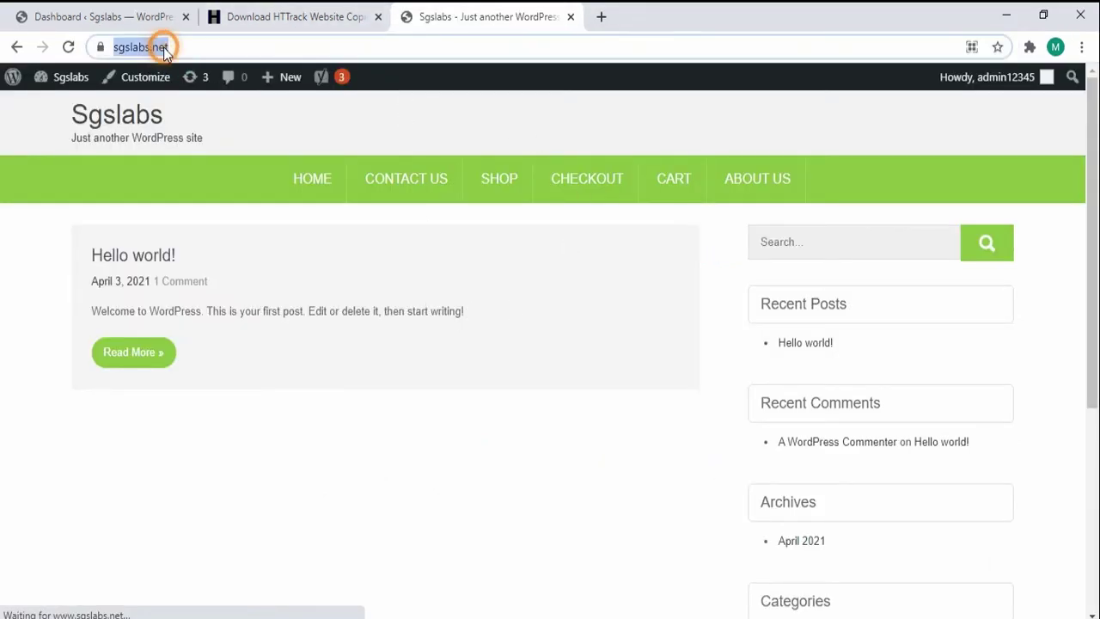
left_click(203, 143)
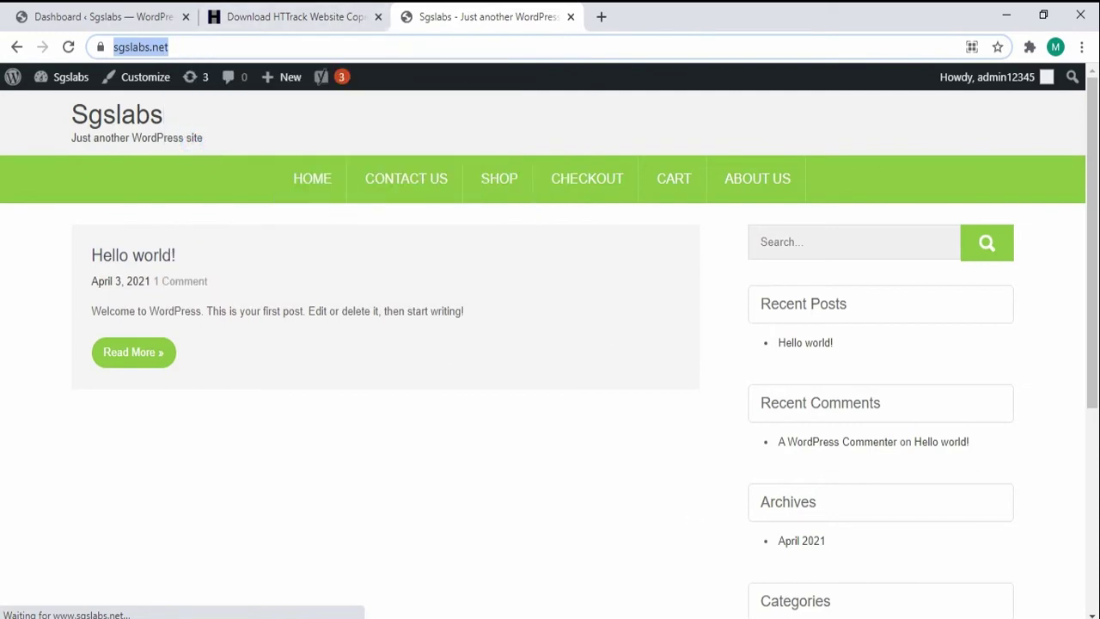
left_click(927, 567)
left_click(286, 208)
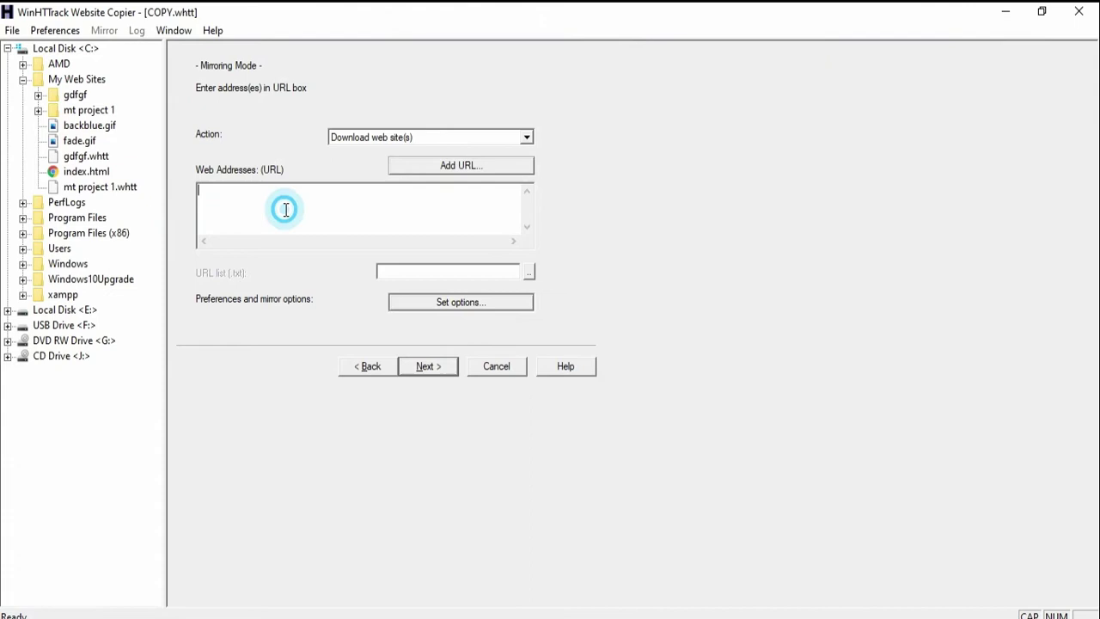
right_click(286, 209)
left_click(324, 291)
left_click(434, 366)
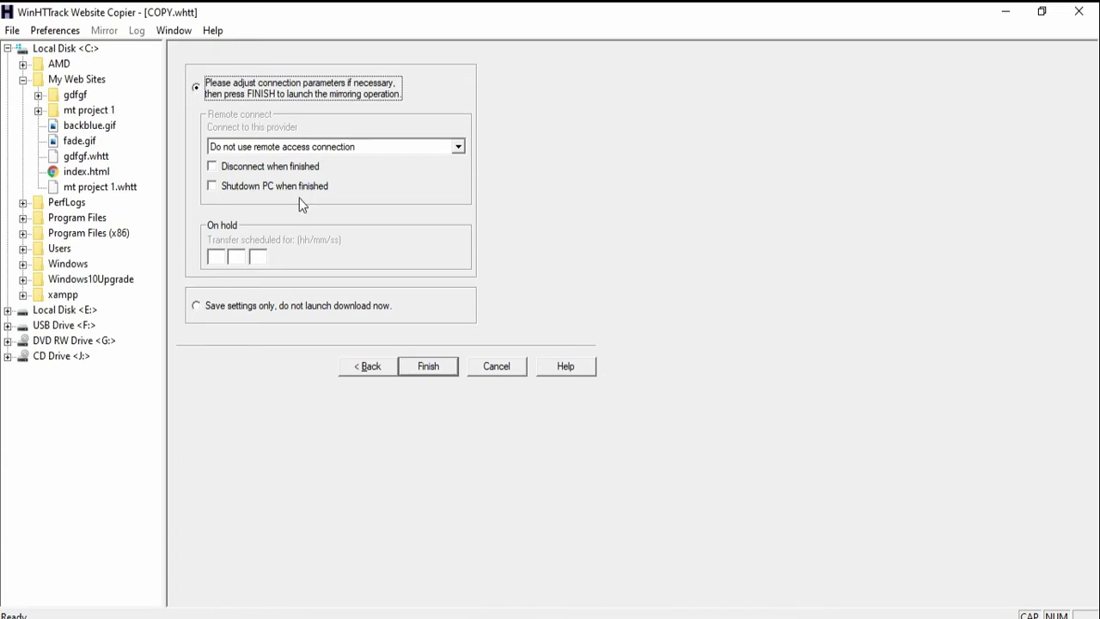
- Run the sgslabs.net mirror, read through its warnings log, close it and finish
left_click(426, 366)
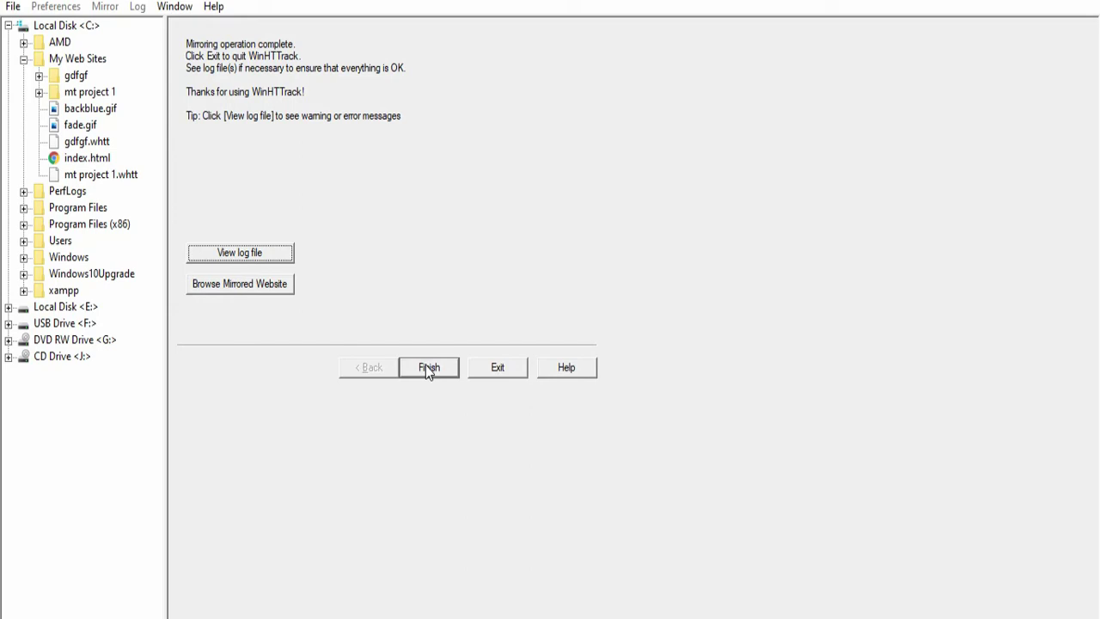
left_click(225, 253)
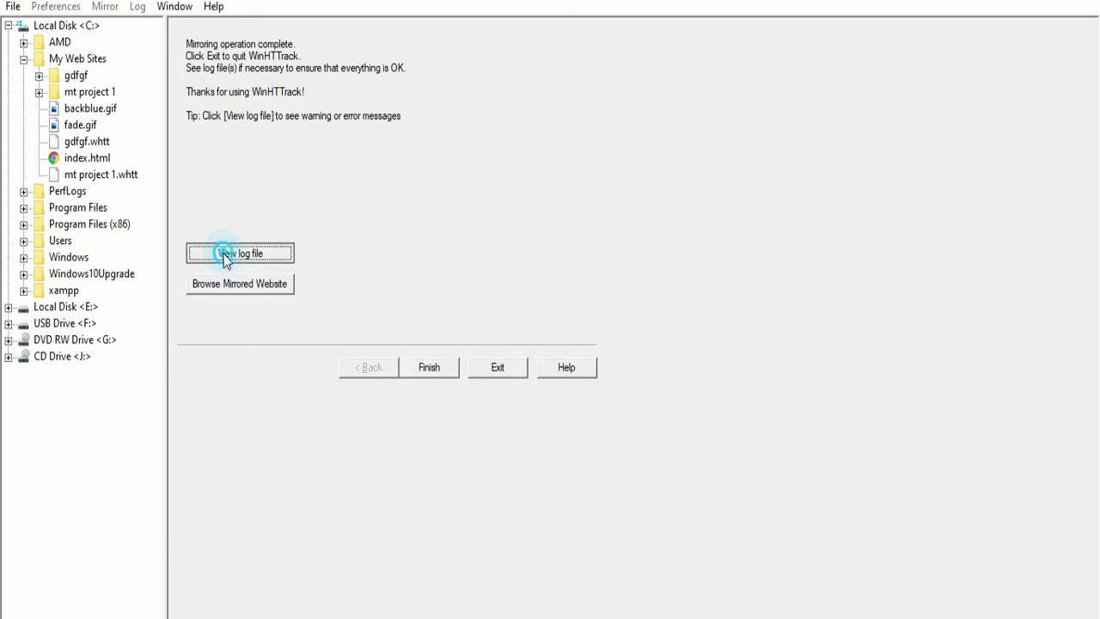
scroll(494, 293, "down", 5)
scroll(492, 296, "down", 15)
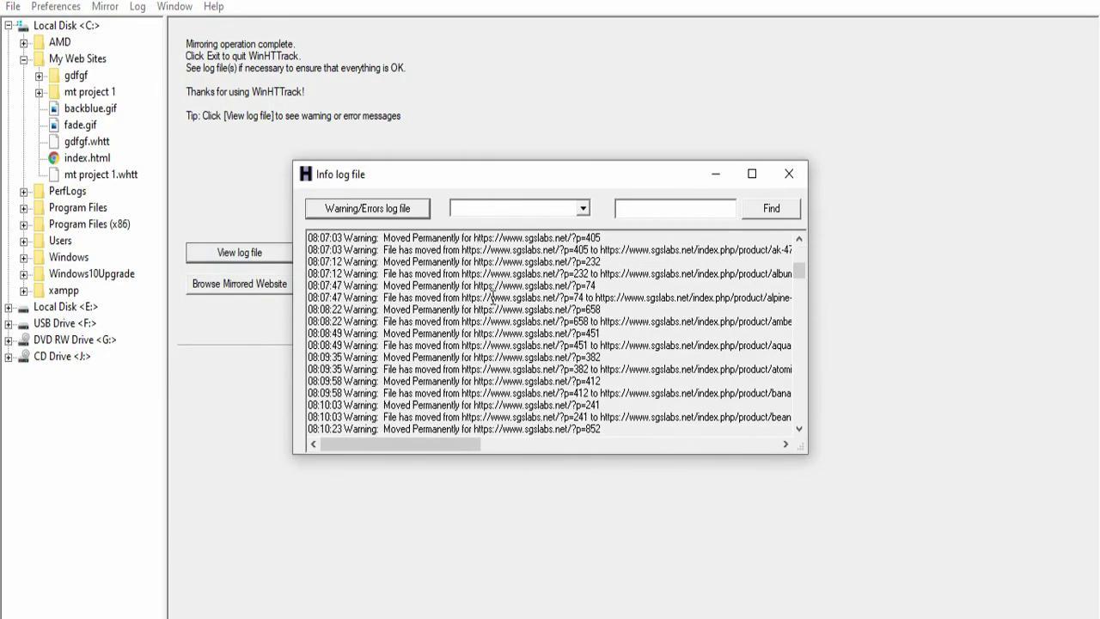
scroll(493, 311, "down", 10)
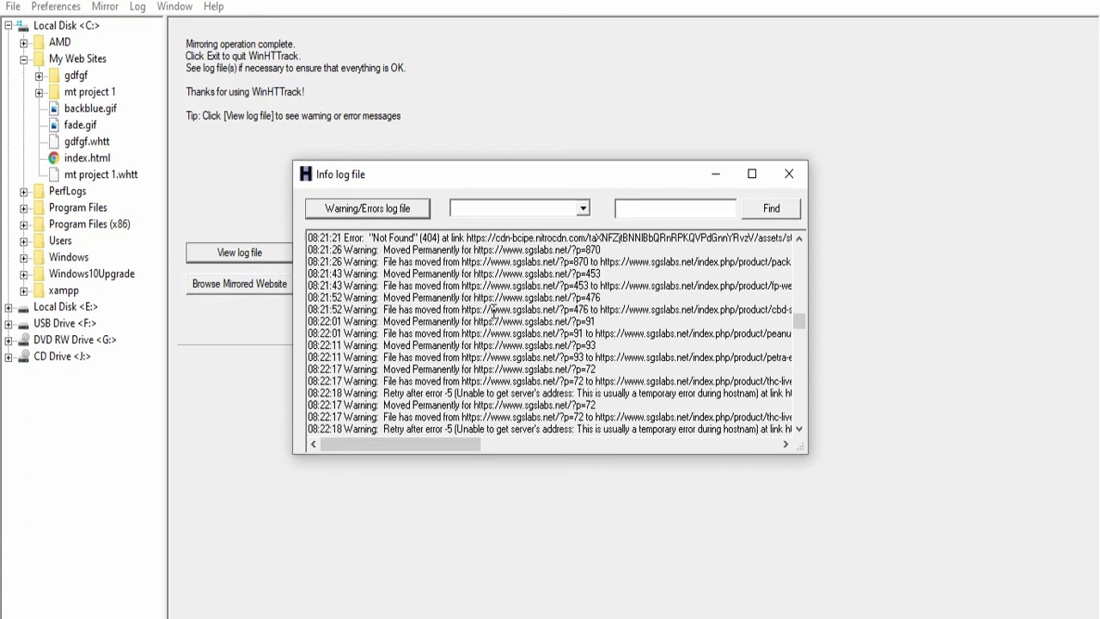
left_click(791, 173)
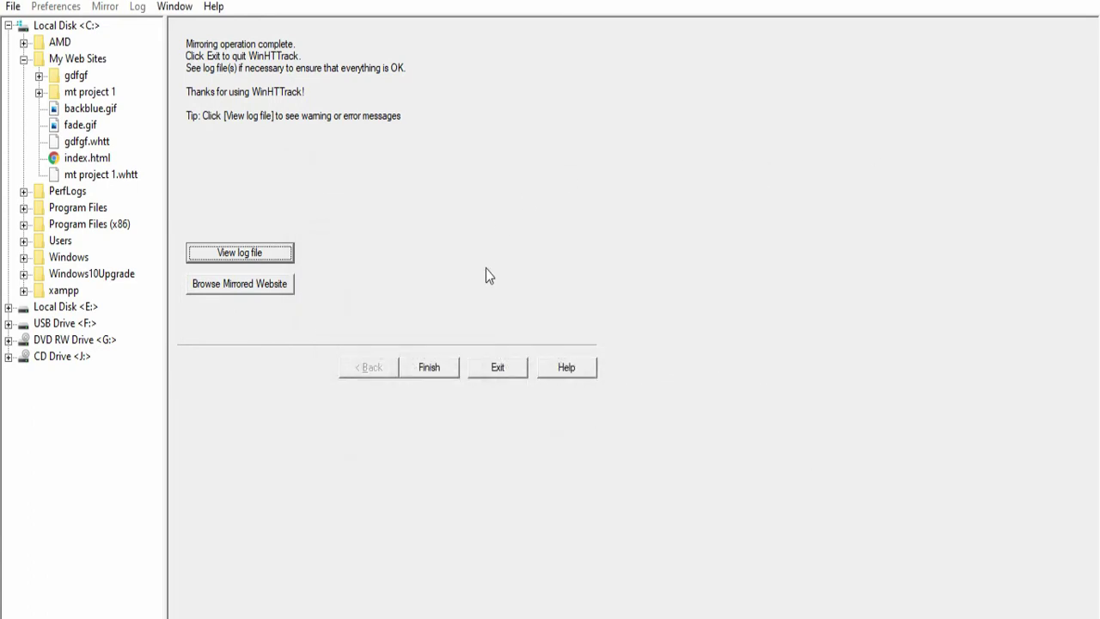
left_click(430, 370)
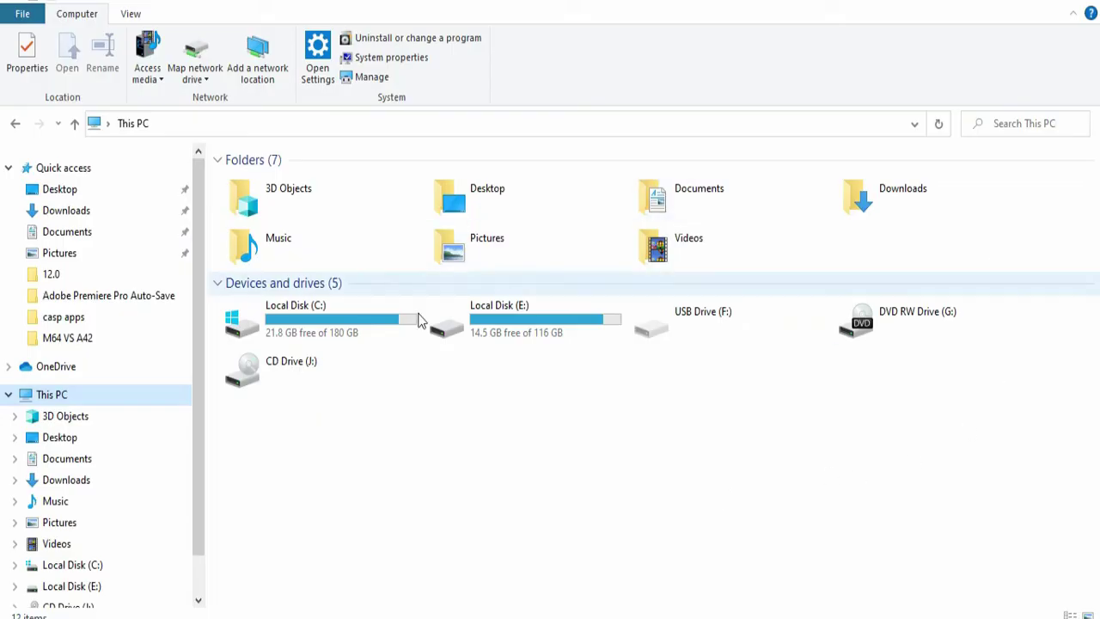
double_click(316, 317)
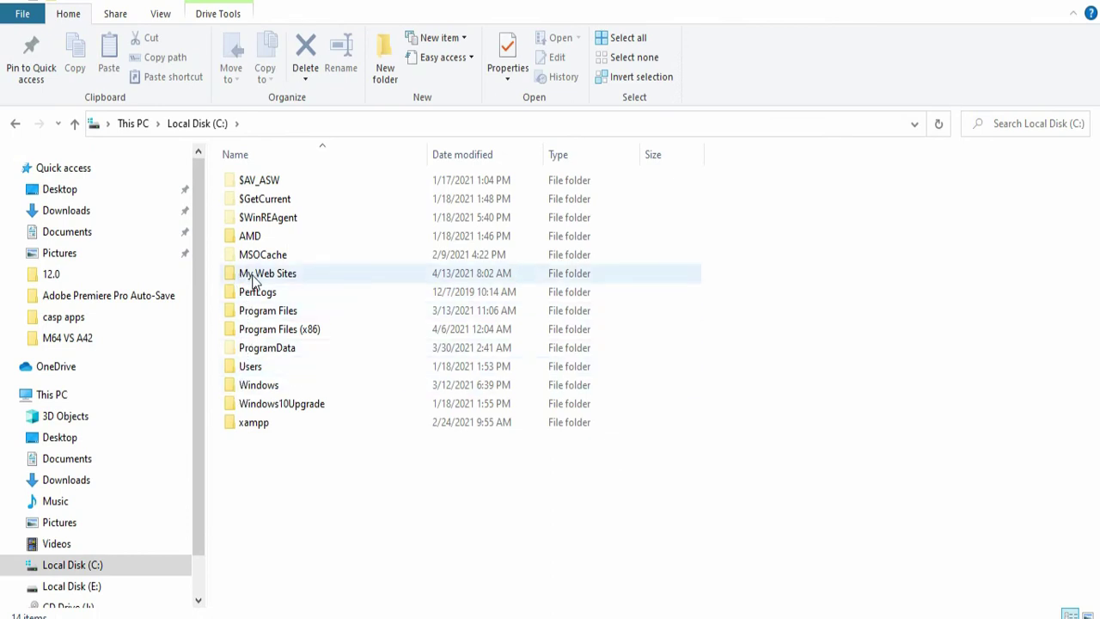
double_click(317, 281)
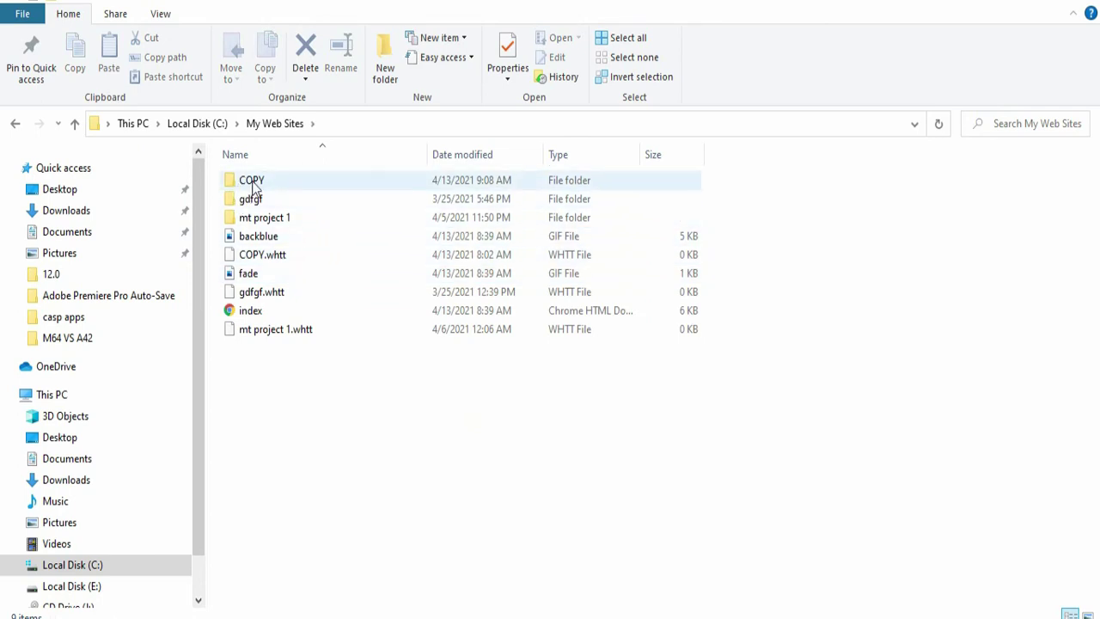
mouse_move(265, 186)
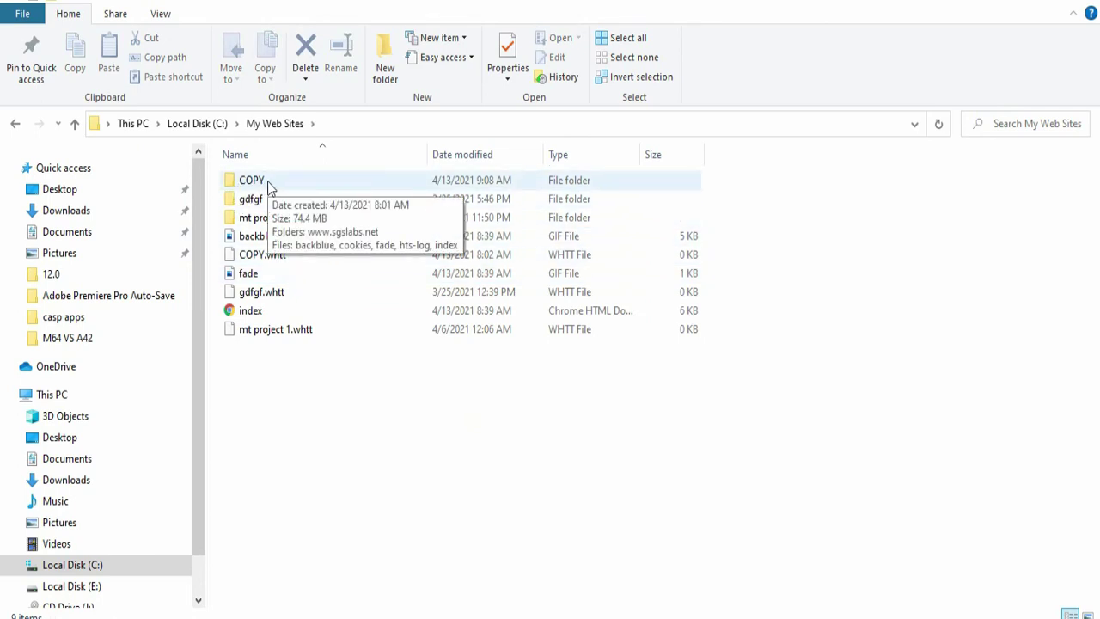
double_click(267, 186)
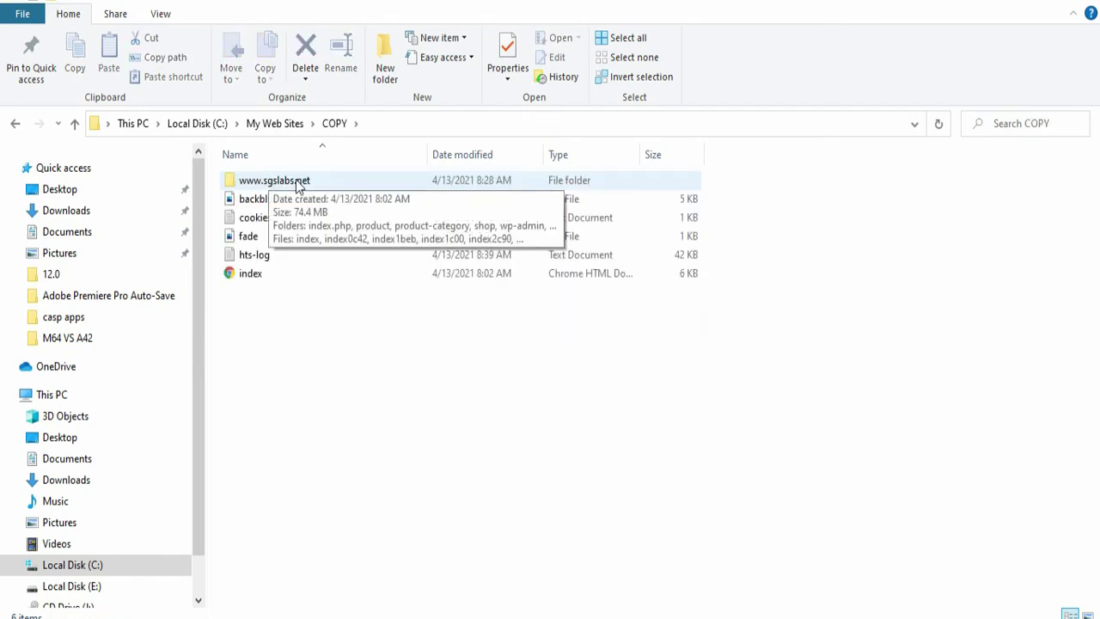
double_click(296, 182)
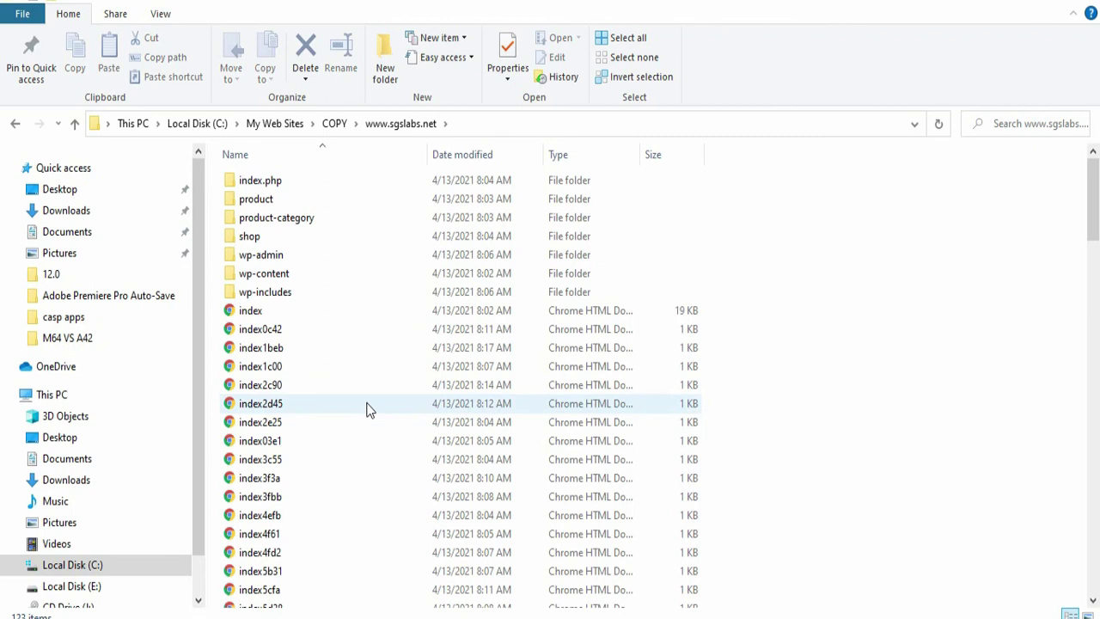
scroll(367, 412, "down", 4)
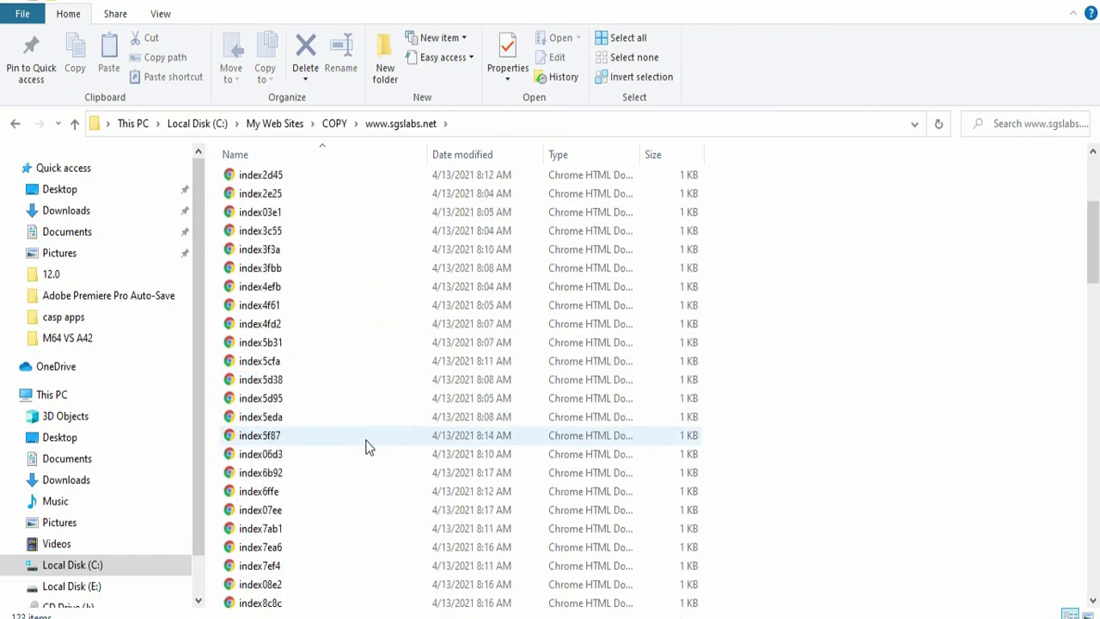
scroll(367, 447, "up", 4)
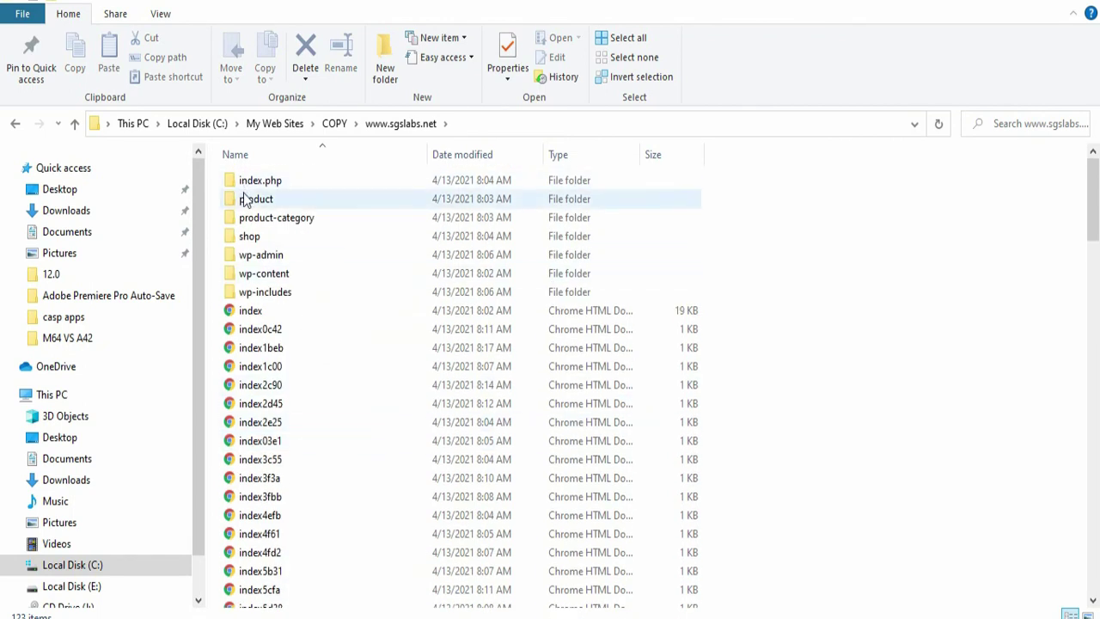
left_click_drag(1088, 216, 1093, 438)
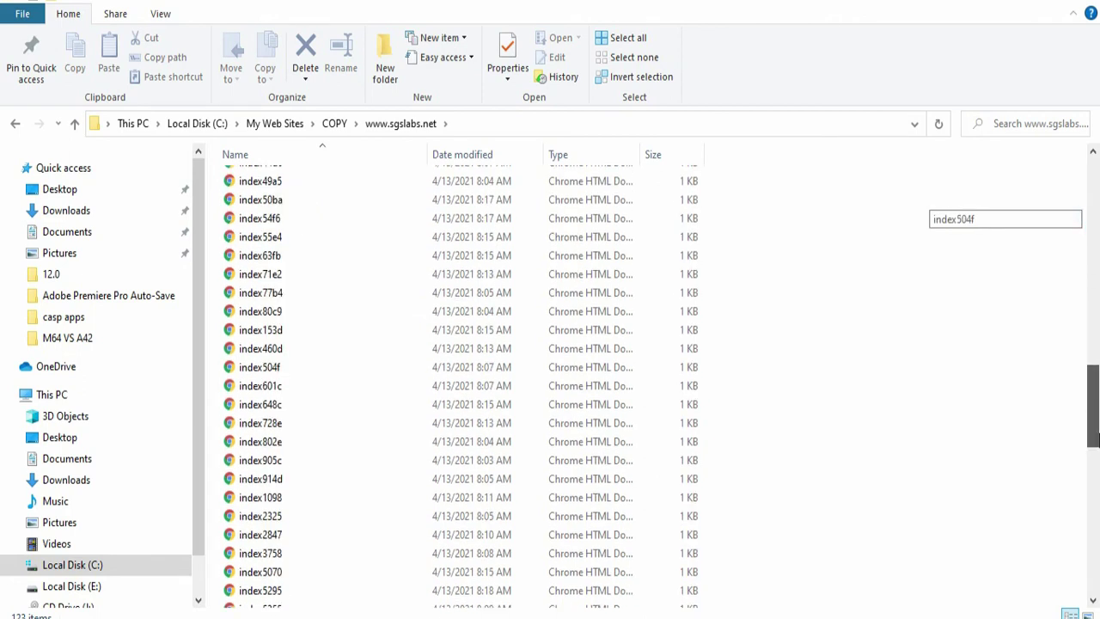
key("alt+Up")
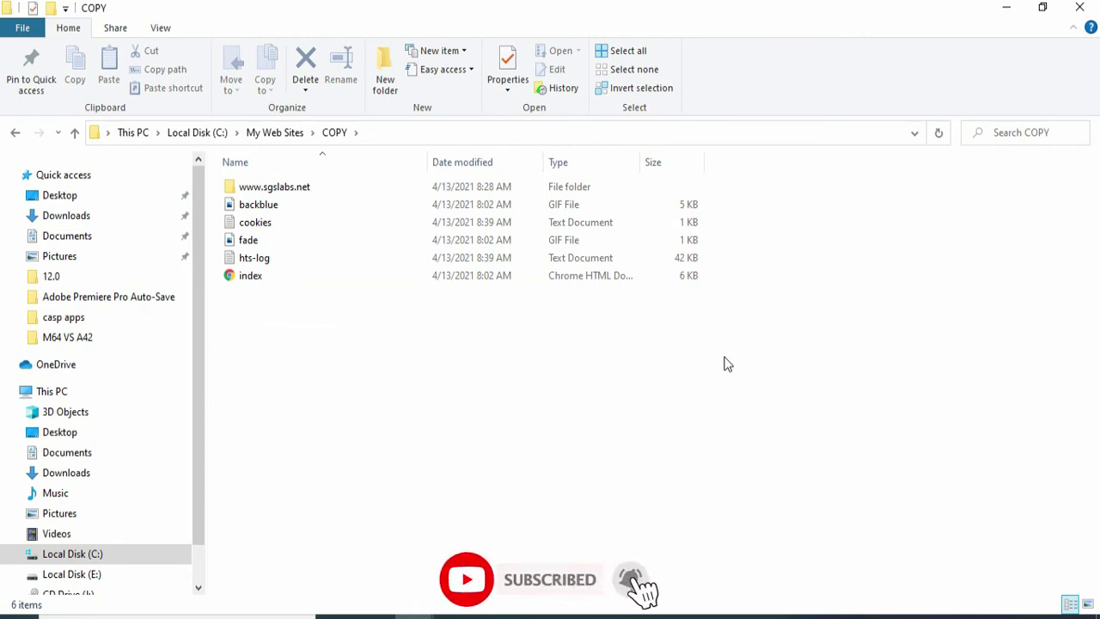
- Open the mirrored index in Chrome, compare with the live site, then open Contact Us offline
left_click(255, 279)
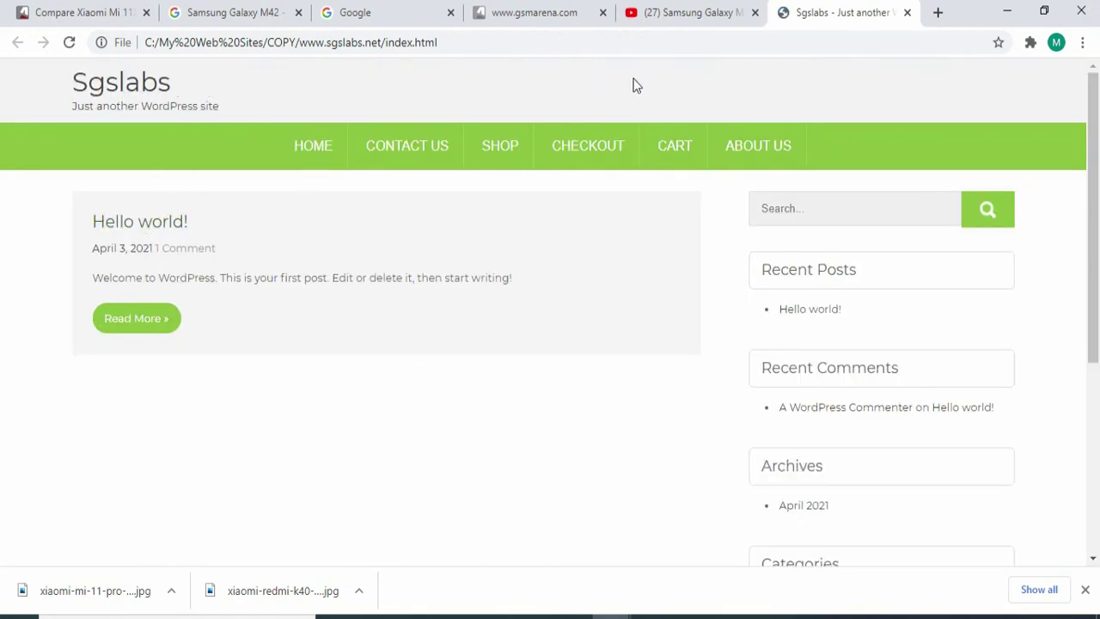
left_click(310, 161)
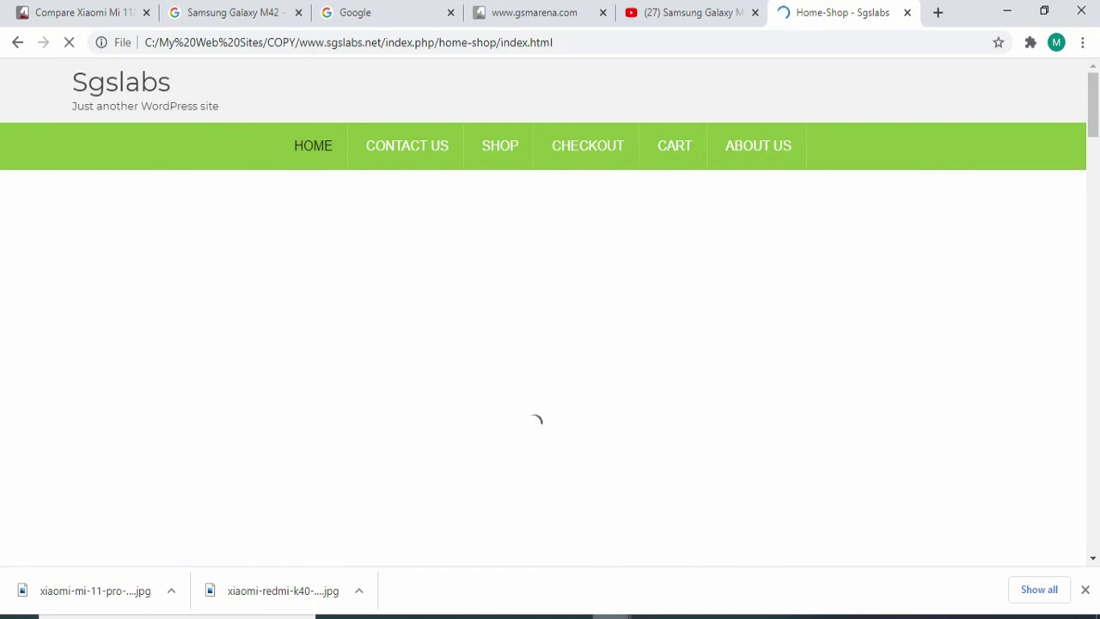
mouse_move(611, 615)
left_click(572, 577)
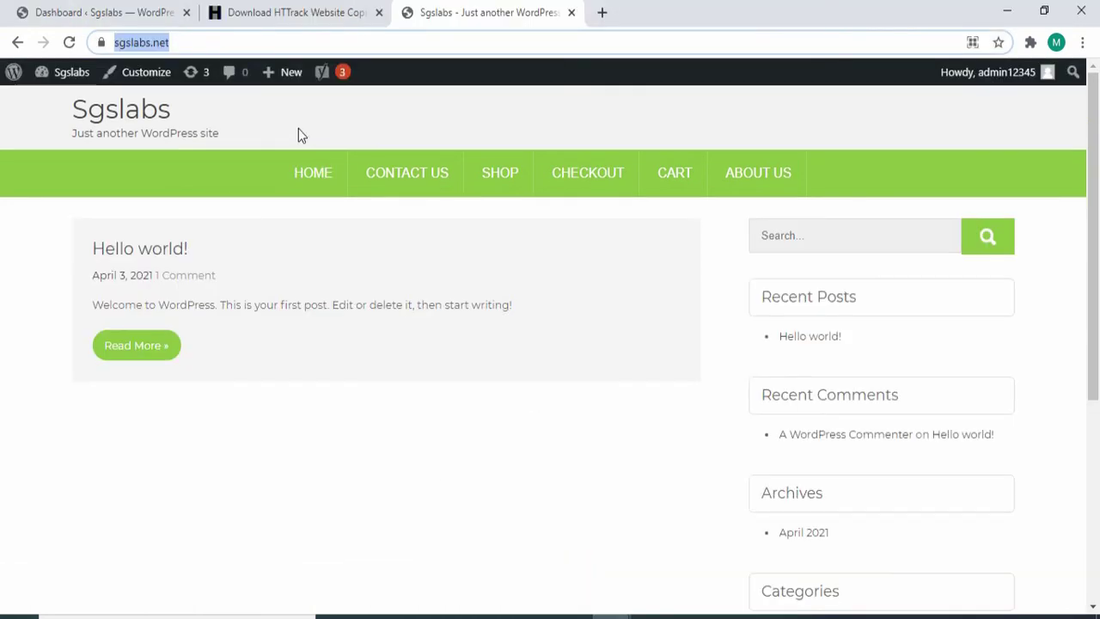
left_click(318, 172)
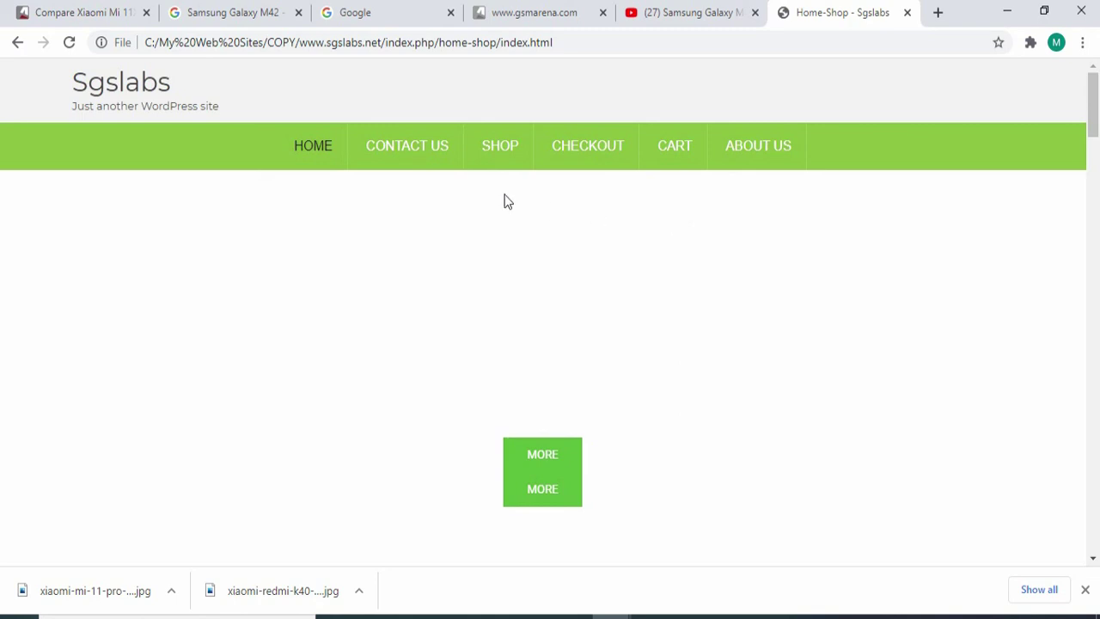
left_click(416, 164)
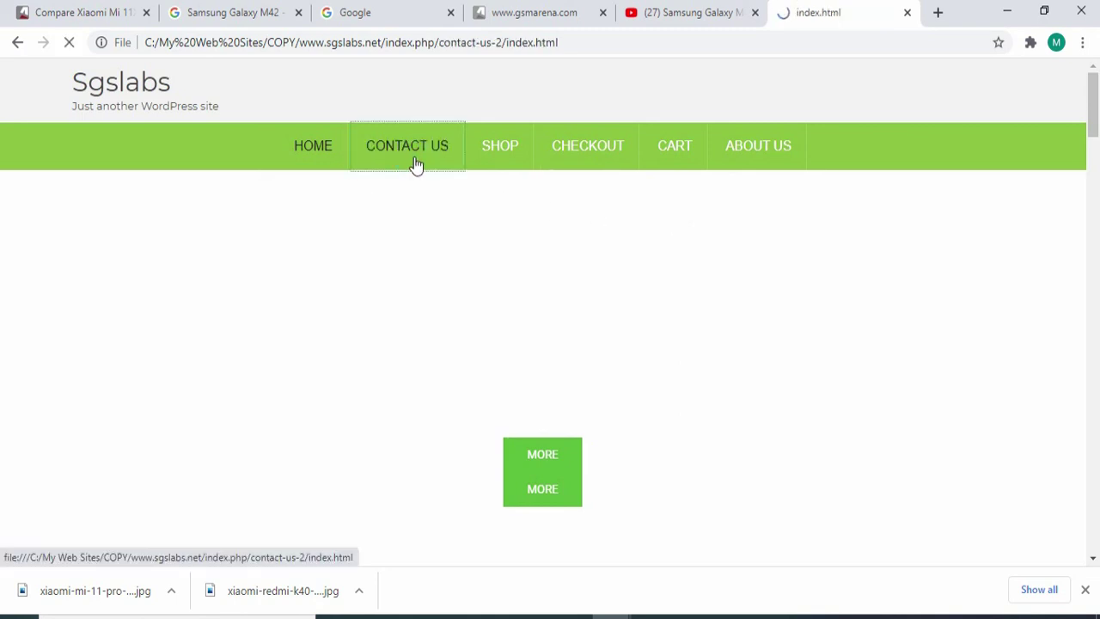